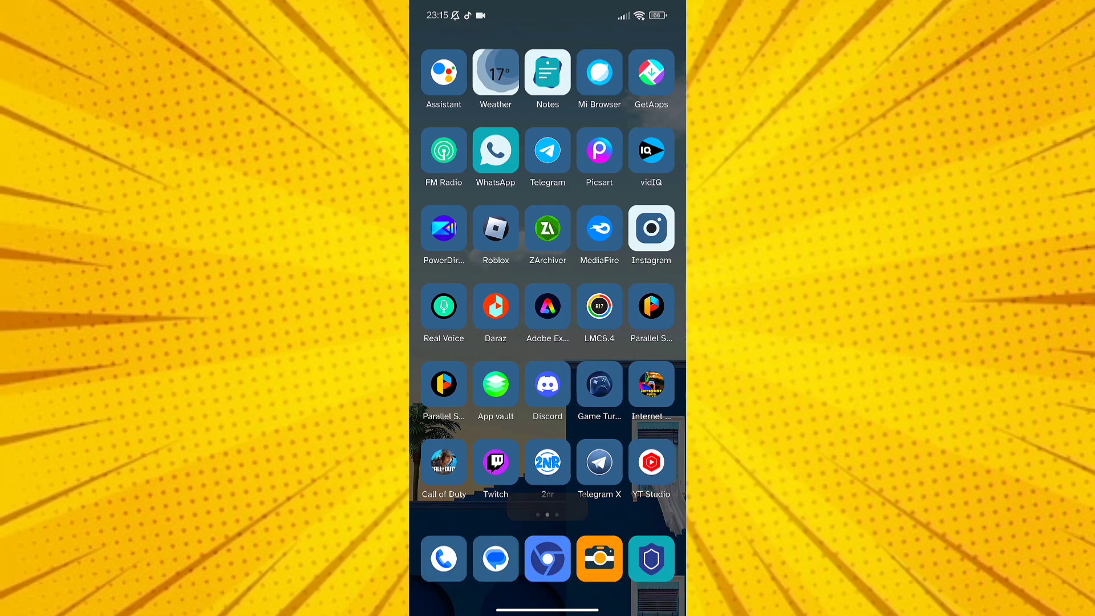
Open ZArchiver's Download folder and choose Install on the Game Turbo apk
left_click(547, 229)
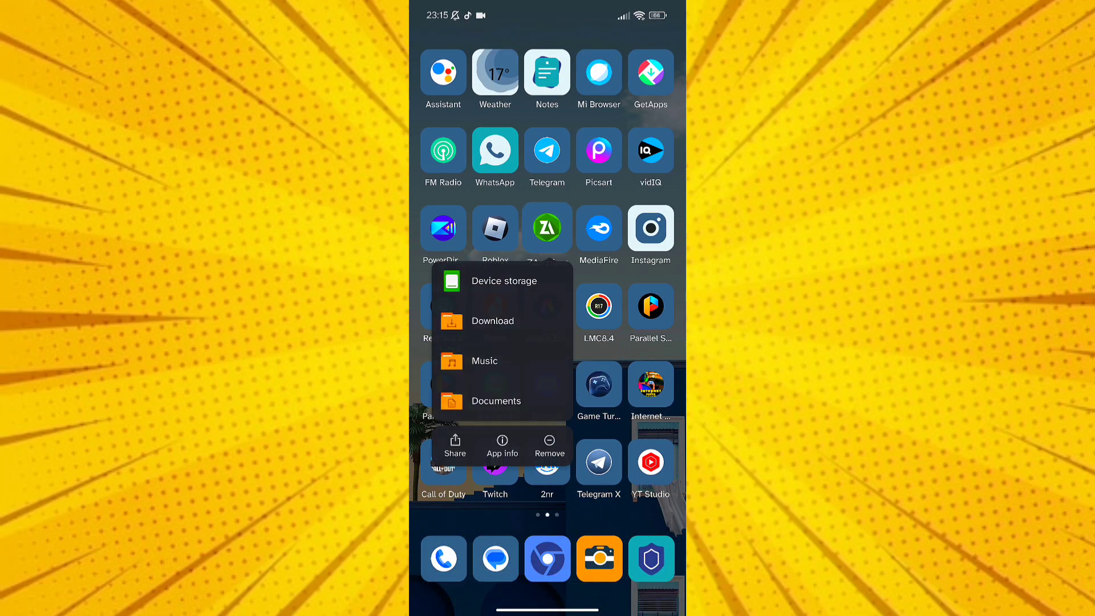
left_click(547, 228)
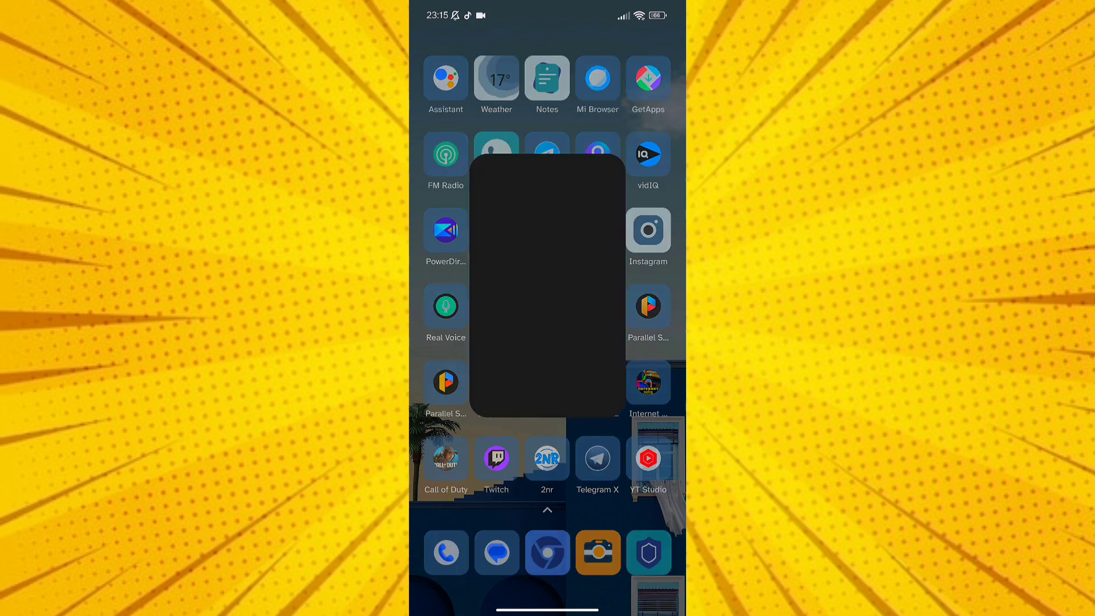
left_click(513, 288)
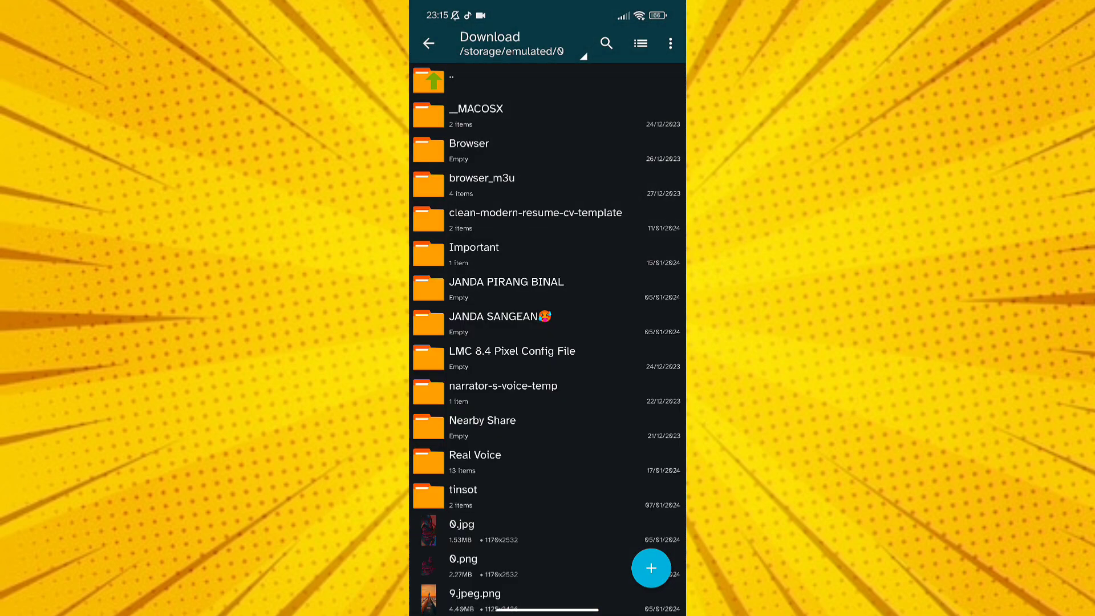
scroll(548, 342, "down", 5)
scroll(548, 343, "down", 5)
scroll(548, 342, "down", 5)
scroll(548, 343, "down", 5)
scroll(548, 342, "down", 3)
scroll(547, 342, "down", 3)
scroll(547, 342, "down", 3)
scroll(548, 343, "down", 3)
scroll(548, 343, "down", 3)
scroll(547, 342, "up", 3)
scroll(548, 343, "up", 3)
scroll(547, 342, "up", 2)
left_click(539, 161)
left_click(458, 323)
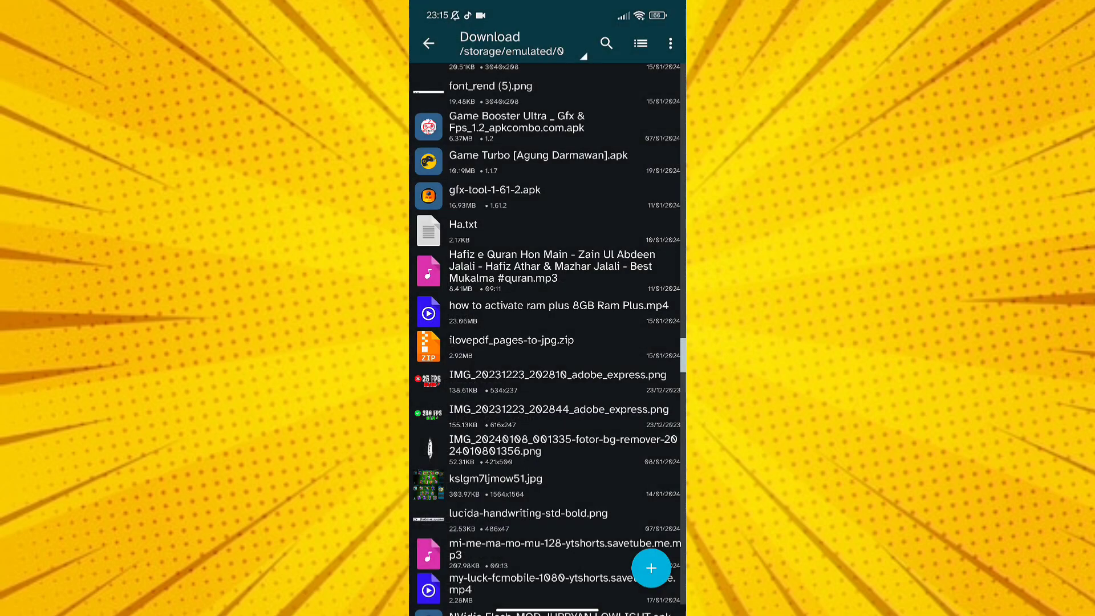
Confirm the Game Turbo update, then go home and clear all recent apps
left_click(633, 349)
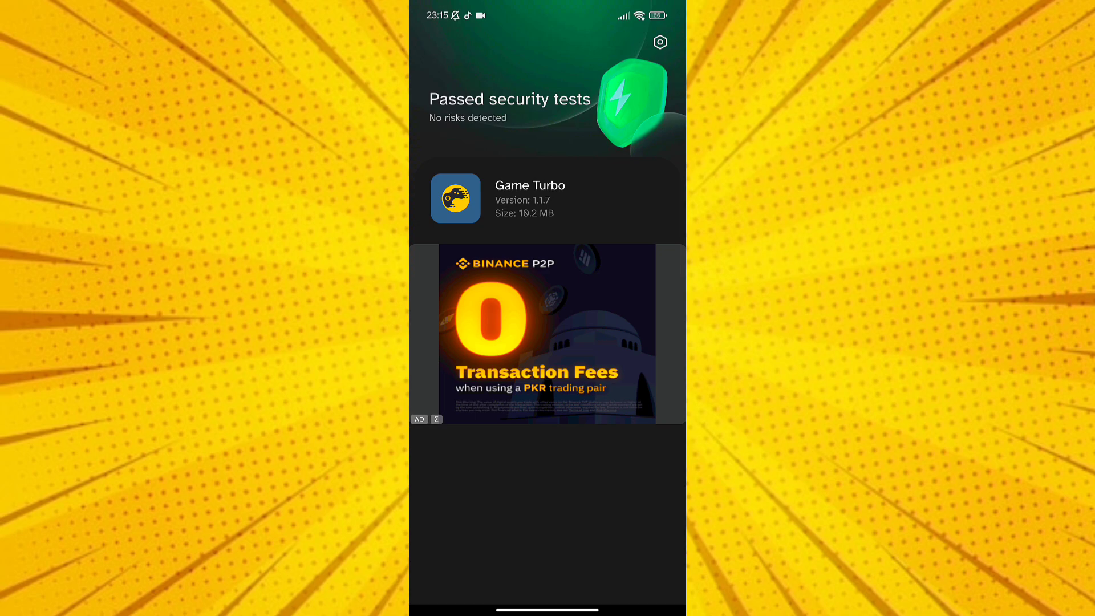
key("Home")
left_click_drag(633, 342, 463, 342)
left_click_drag(548, 608, 548, 428)
left_click(546, 558)
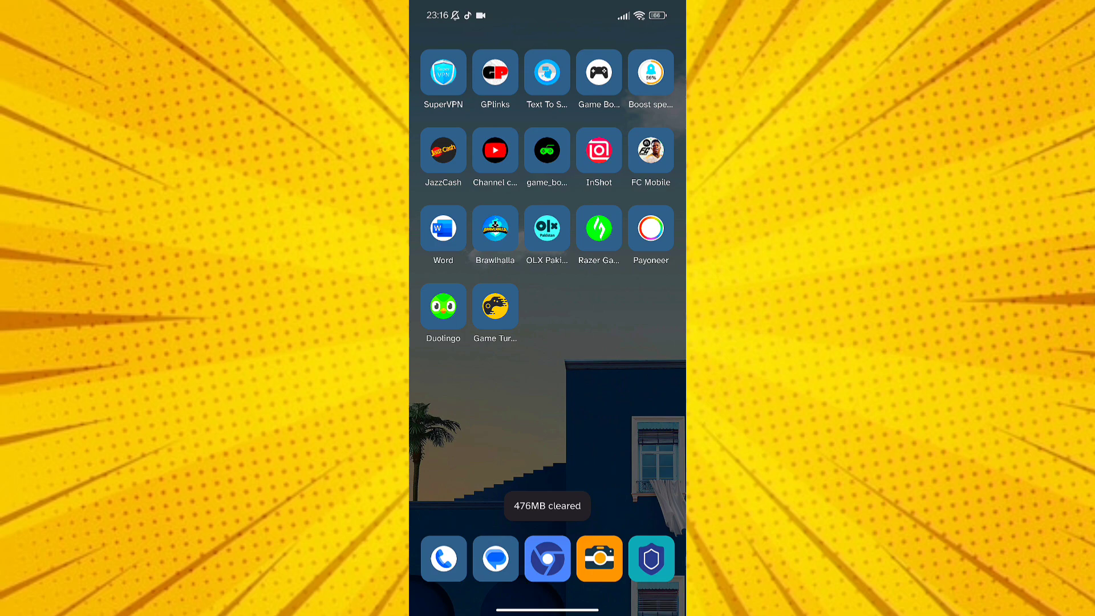
Launch Game Turbo, agree to its terms, swipe past FC Mobile, and open settings
left_click(495, 306)
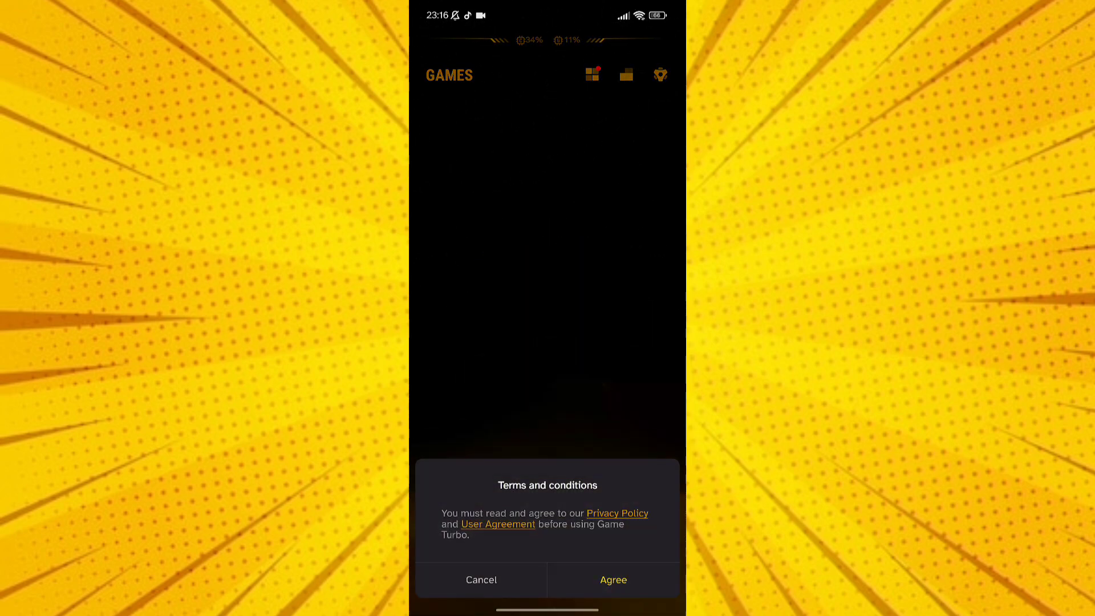
left_click(614, 579)
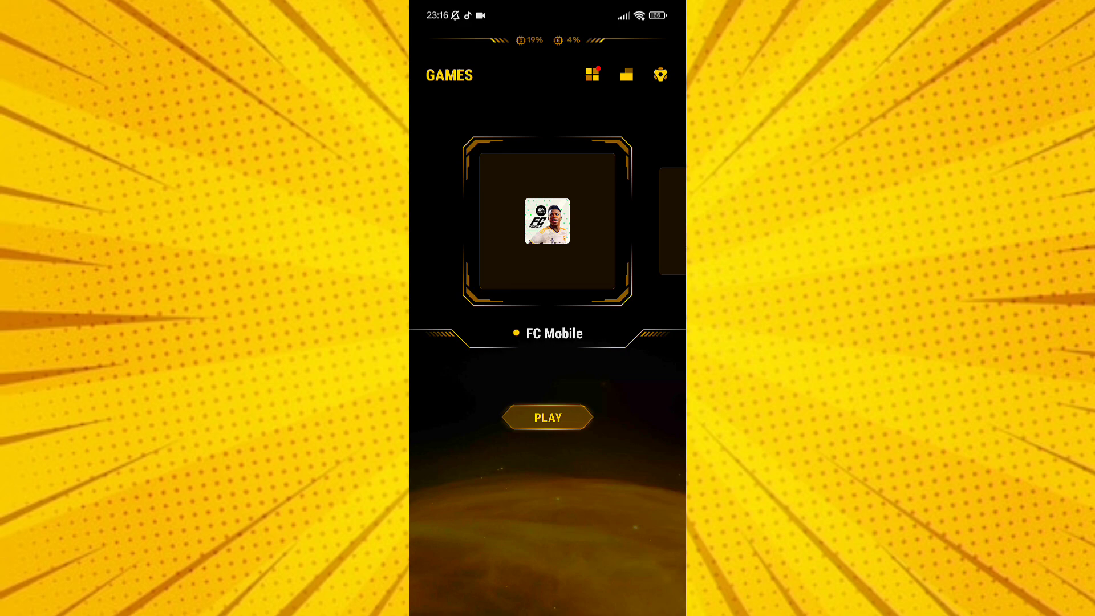
left_click_drag(616, 222, 479, 221)
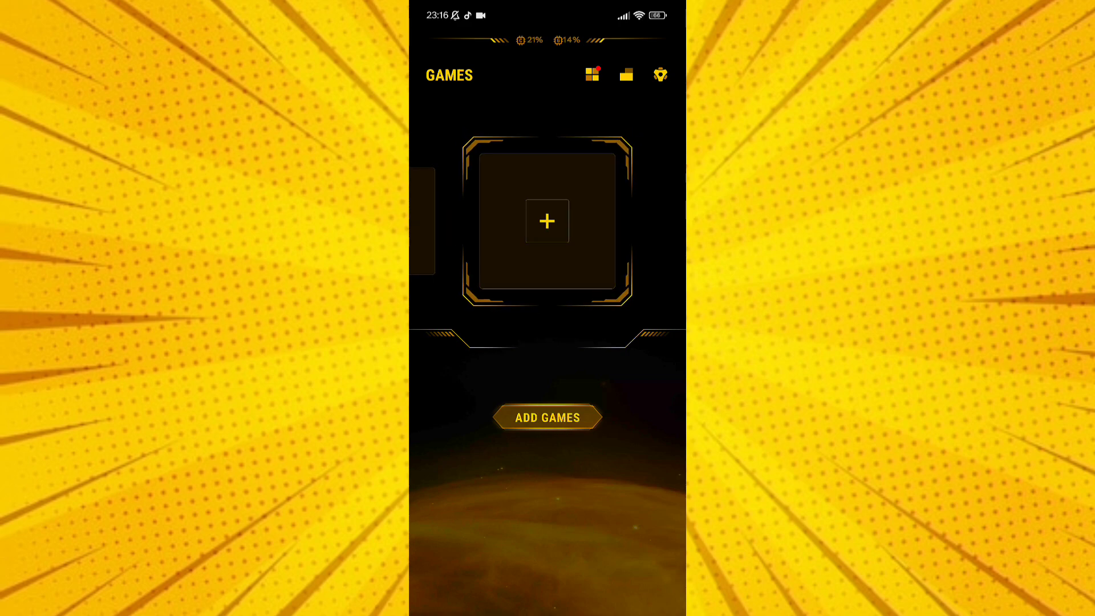
left_click(660, 74)
Re-enable Gaming mode, check Optimization, and go back to the Games screen
left_click(655, 142)
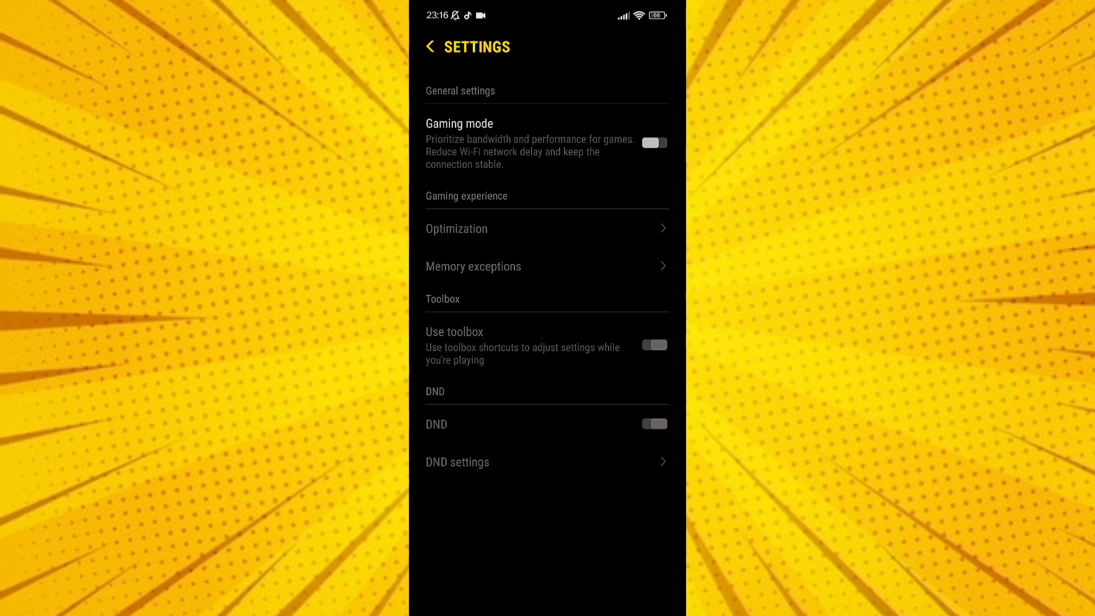
left_click(654, 142)
left_click(531, 229)
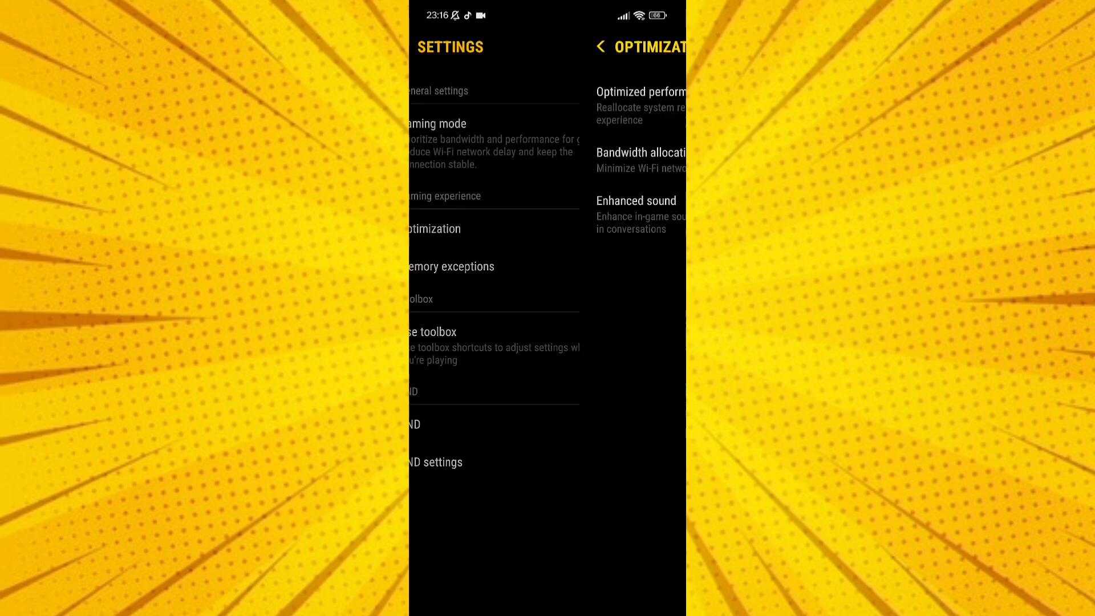
left_click(430, 46)
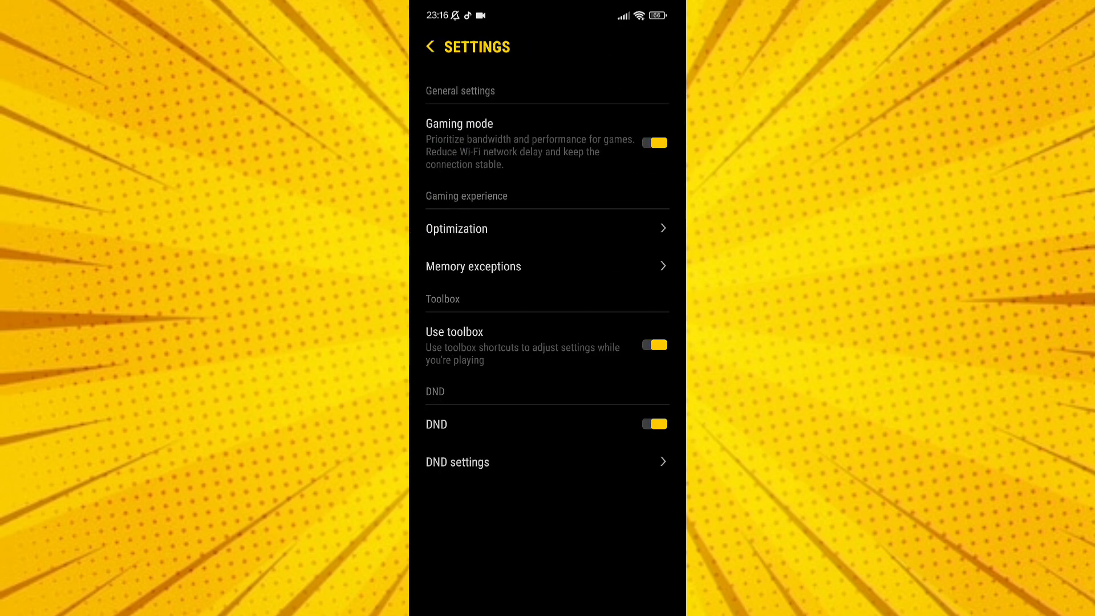
left_click(430, 46)
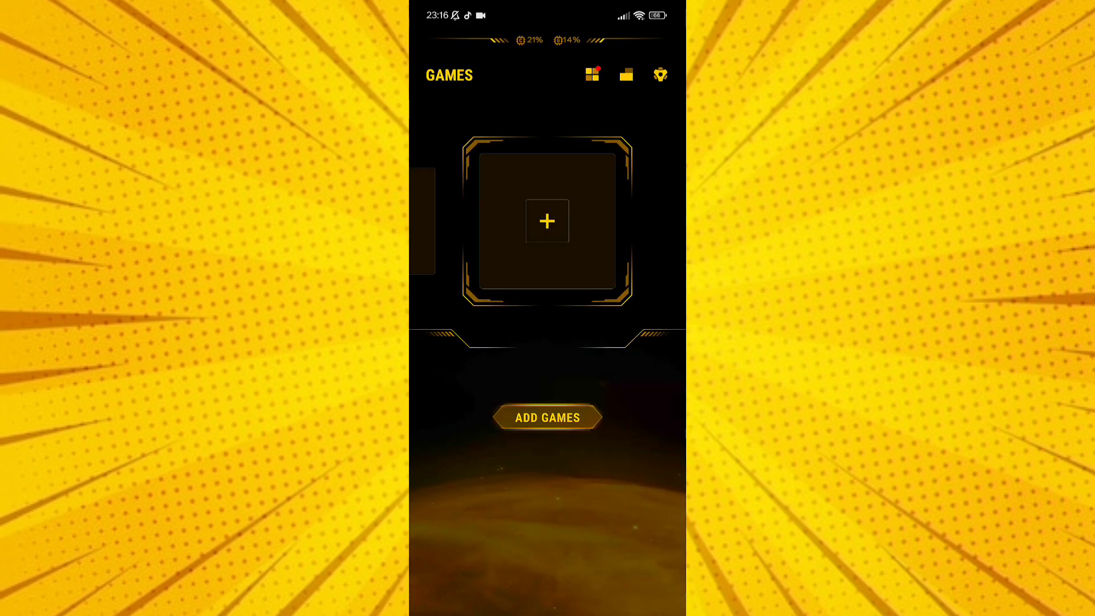